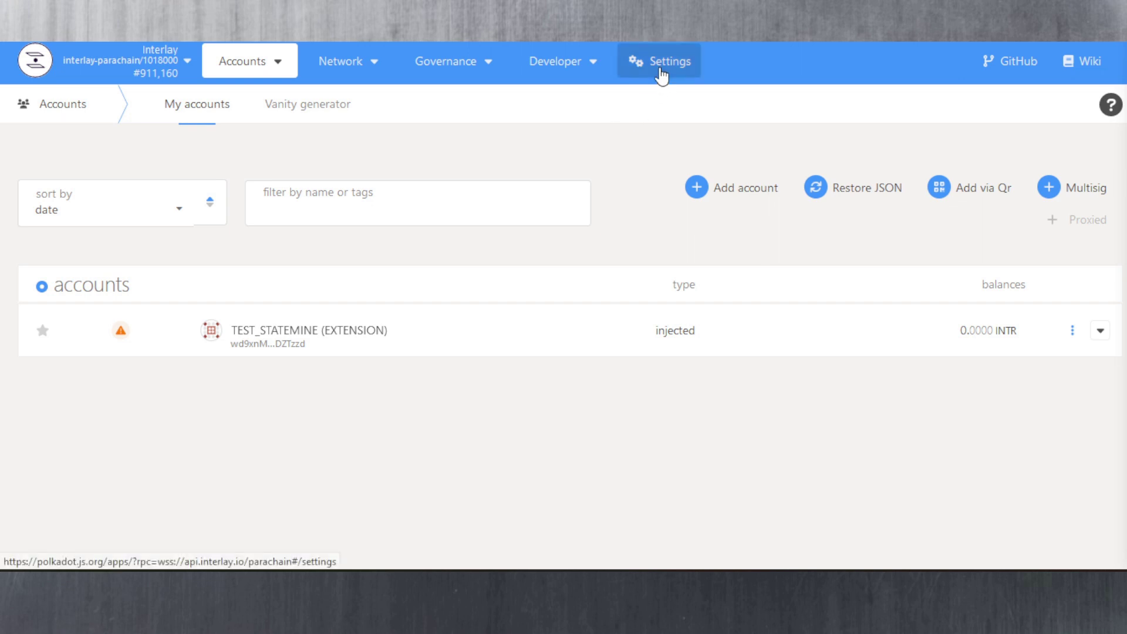
- Open the extrinsic submission page and select the TEST_STATEMINE (EXTENSION) account as the submitting account
{"action": "mouse_move", "coordinate": [601, 68]}
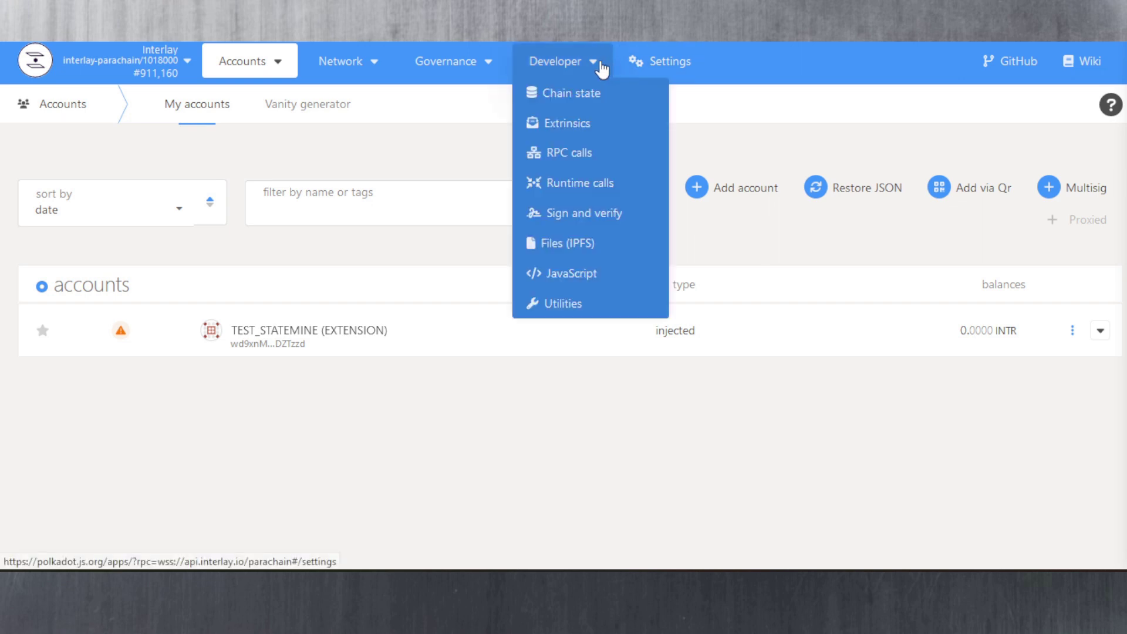
{"action": "left_click", "coordinate": [565, 126]}
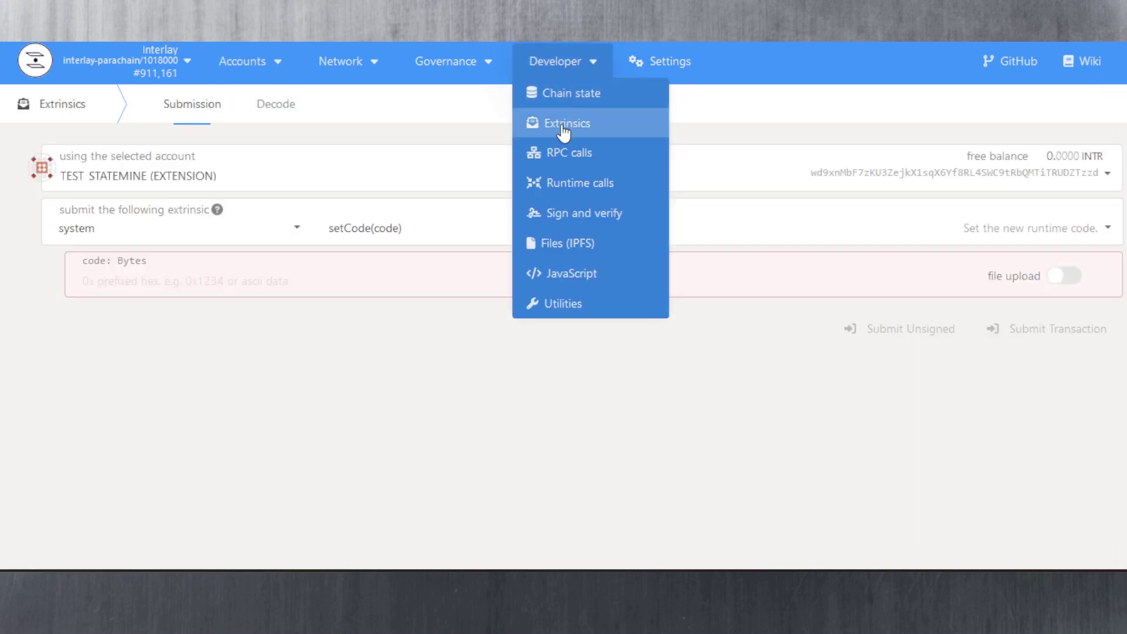
{"action": "left_click", "coordinate": [240, 176]}
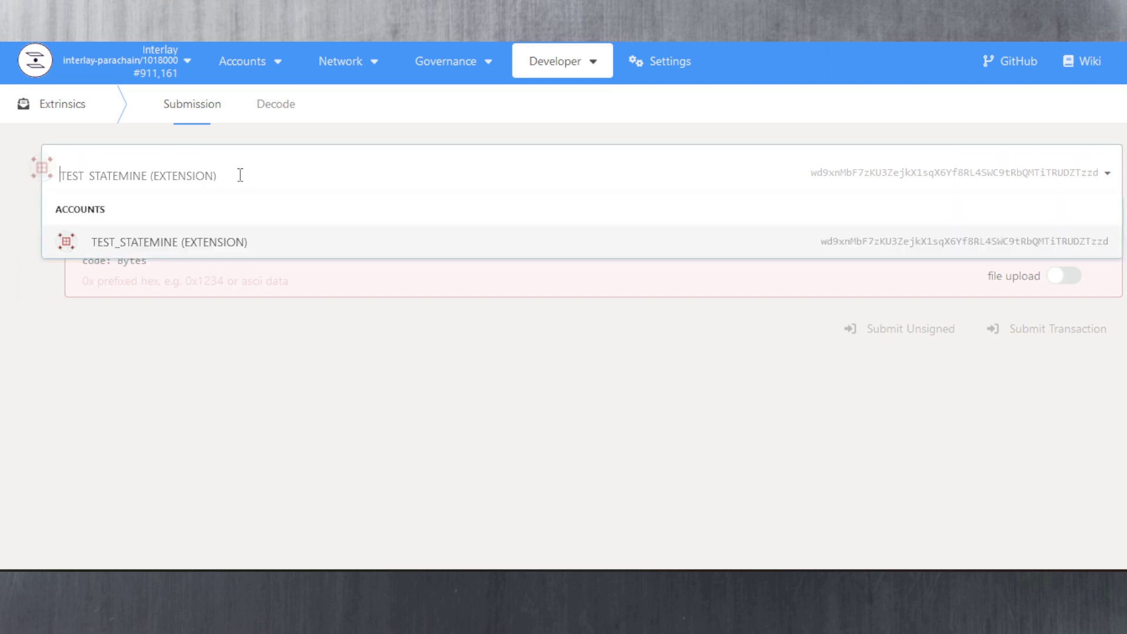
{"action": "left_click", "coordinate": [145, 252]}
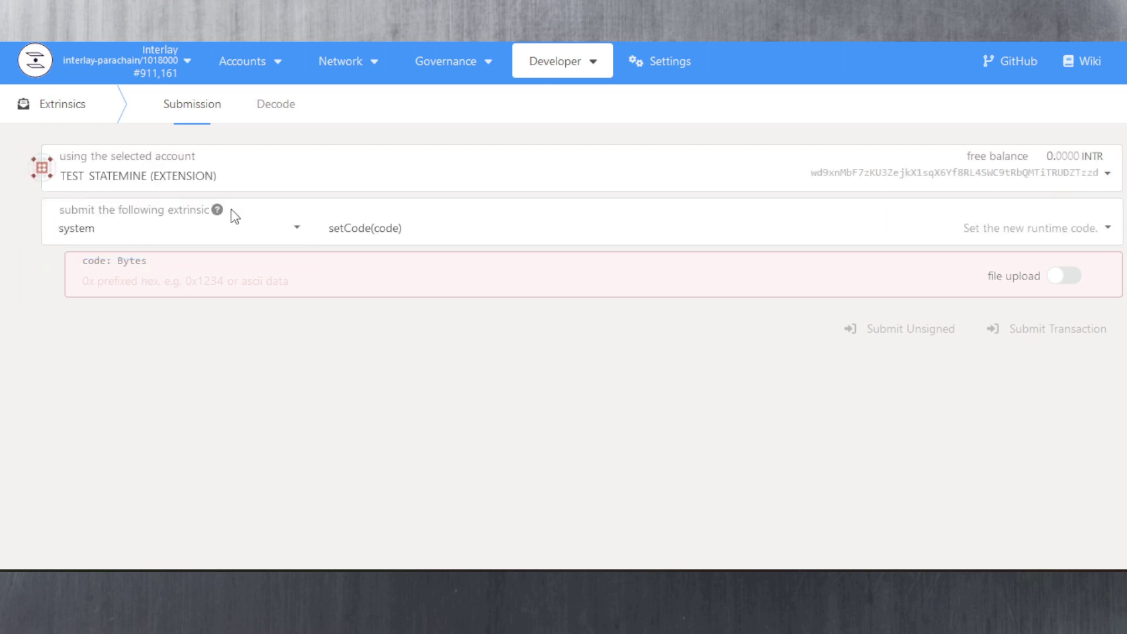
- Set the extrinsic to submit to the vesting pallet's claim() call
{"action": "left_click", "coordinate": [296, 233]}
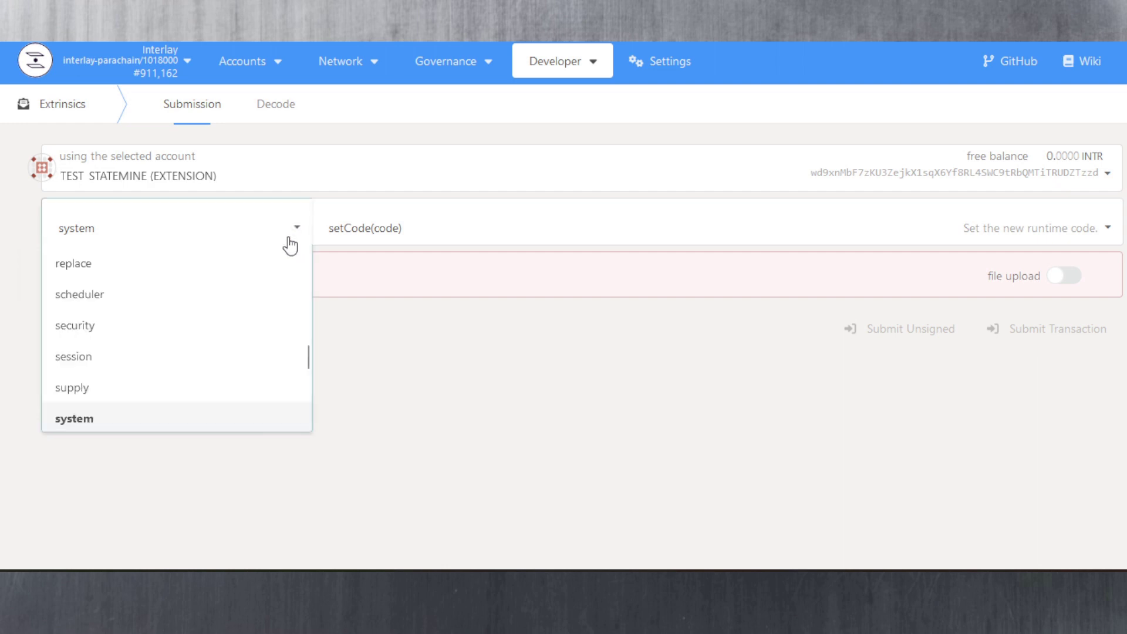
{"action": "scroll", "coordinate": [181, 349], "scroll_direction": "down", "scroll_amount": 3}
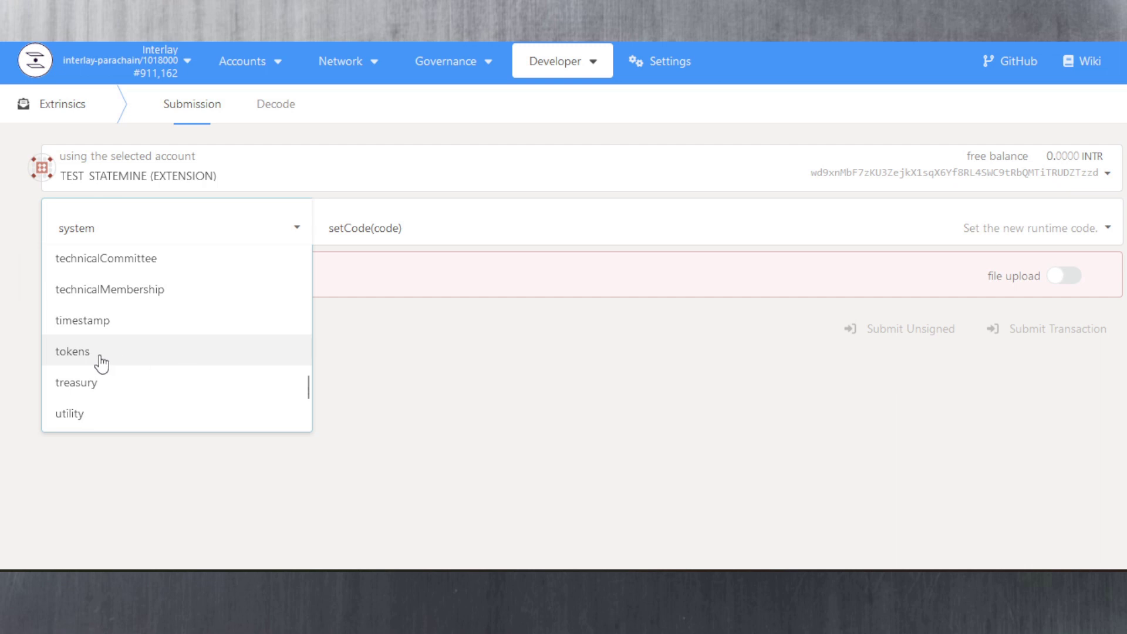
{"action": "scroll", "coordinate": [102, 364], "scroll_direction": "down", "scroll_amount": 3}
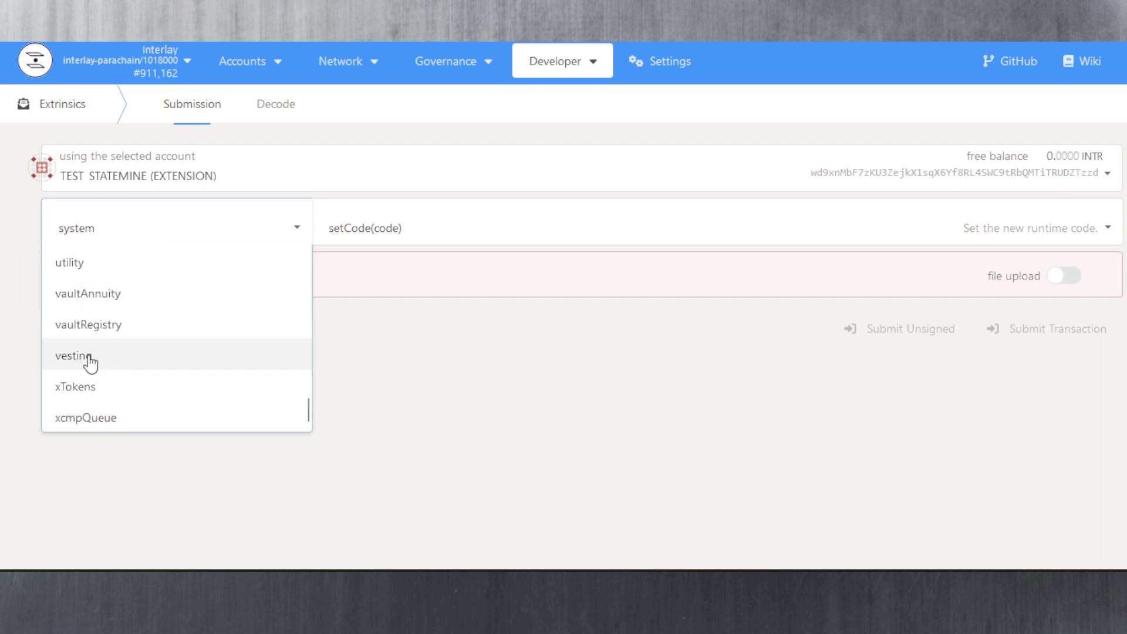
{"action": "left_click", "coordinate": [90, 363]}
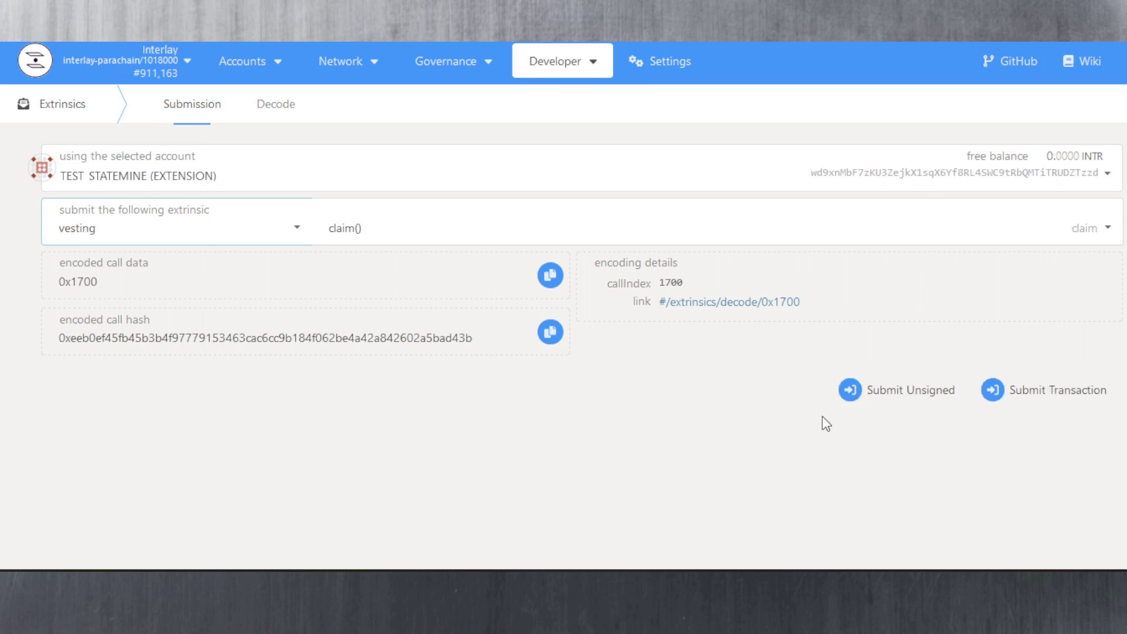
- Switch to the Acala app and open the Test_Statemine account's portfolio at its token asset list
{"action": "left_click", "coordinate": [252, 94]}
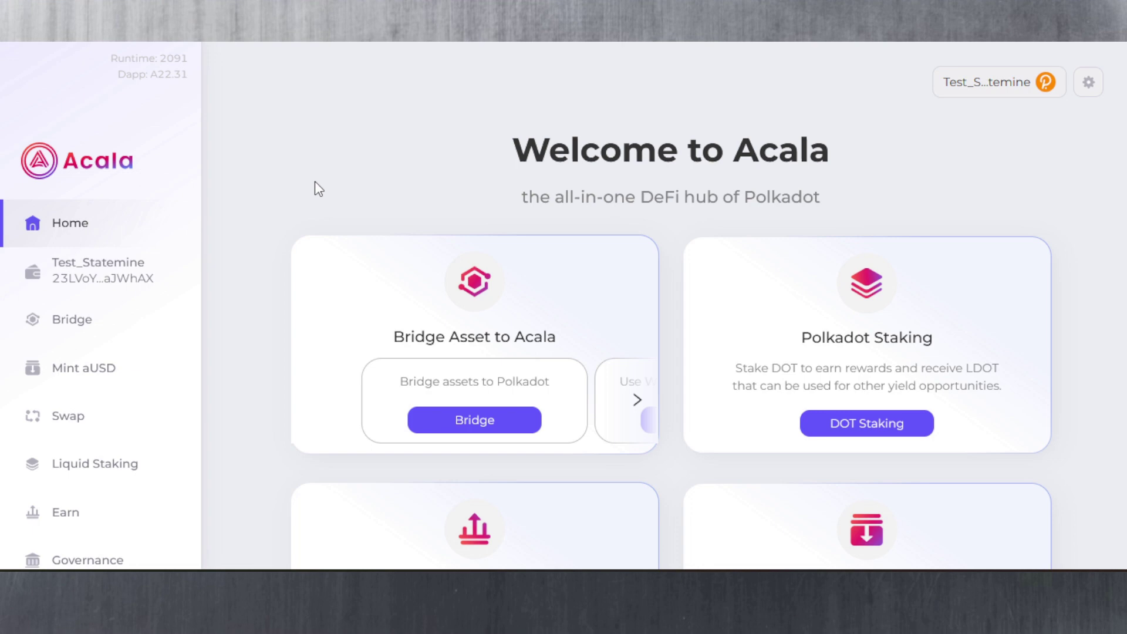
{"action": "left_click", "coordinate": [105, 281]}
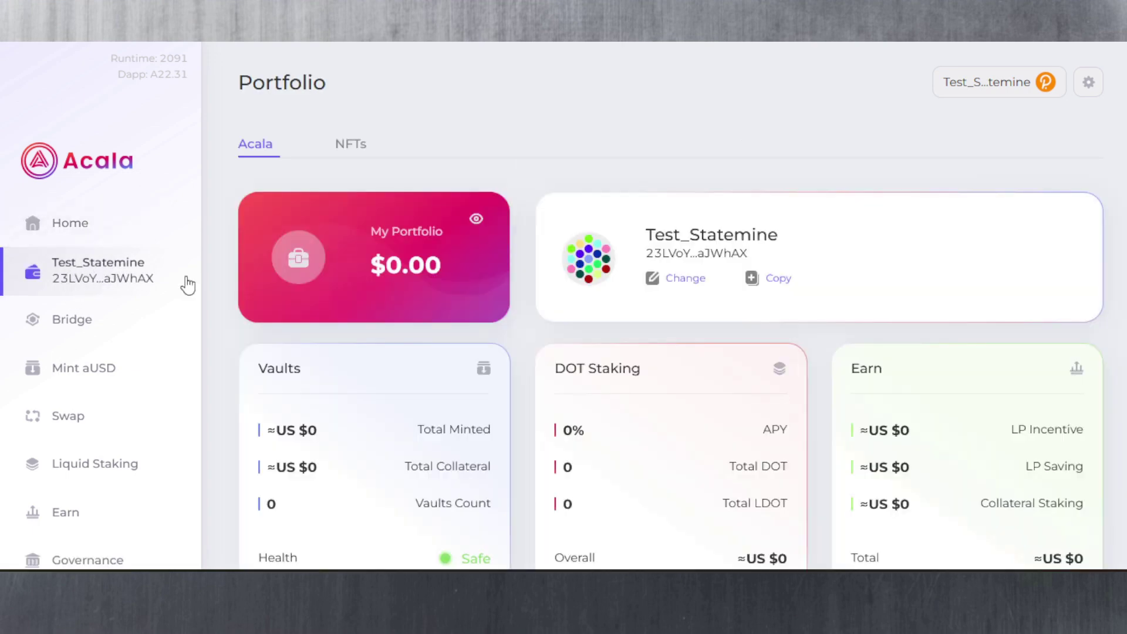
{"action": "scroll", "coordinate": [228, 347], "scroll_direction": "down", "scroll_amount": 2}
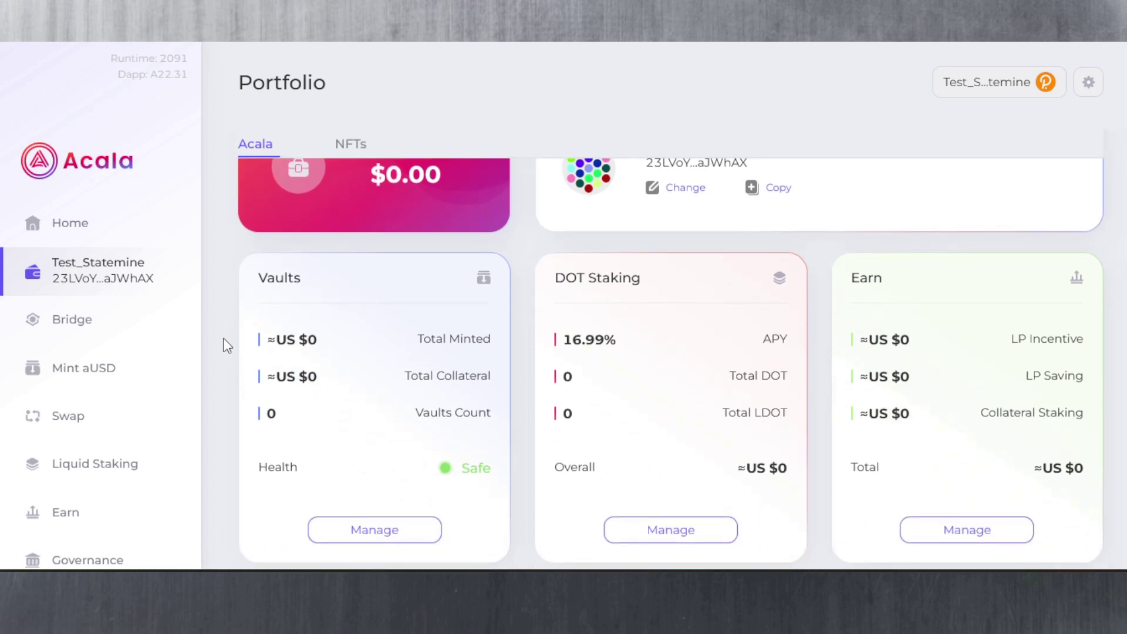
{"action": "scroll", "coordinate": [228, 347], "scroll_direction": "down", "scroll_amount": 7}
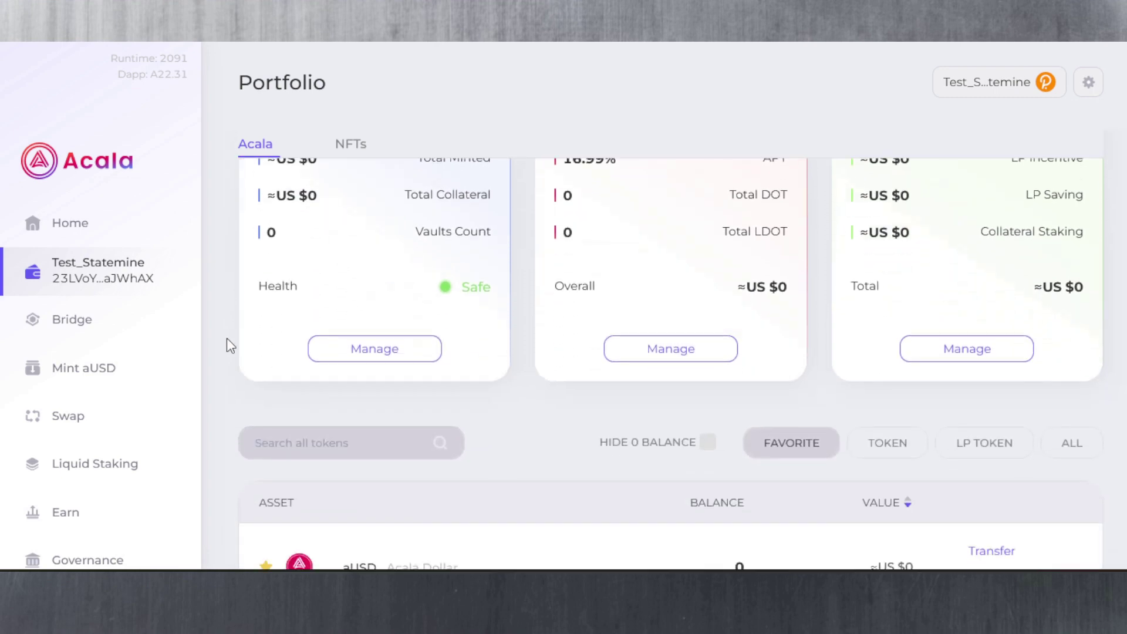
{"action": "scroll", "coordinate": [271, 364], "scroll_direction": "down", "scroll_amount": 6}
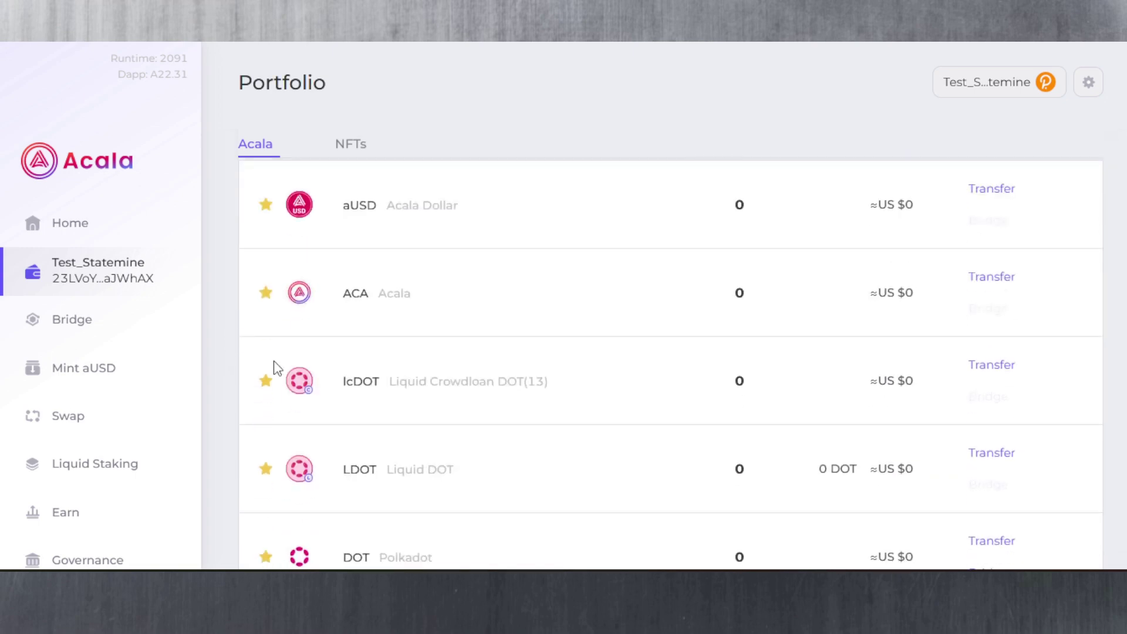
{"action": "scroll", "coordinate": [279, 371], "scroll_direction": "down", "scroll_amount": 2}
{"action": "scroll", "coordinate": [279, 371], "scroll_direction": "up", "scroll_amount": 7}
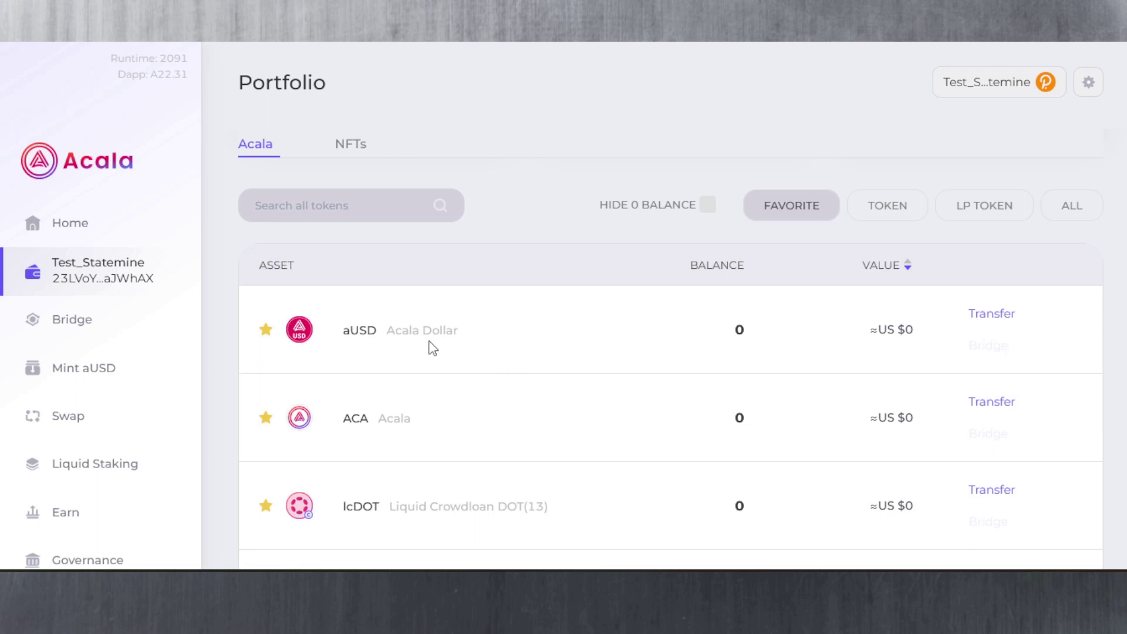
- Search the portfolio tokens for "intr" and open the bridge for the Interlay INTR token
{"action": "left_click", "coordinate": [360, 211]}
{"action": "type", "text": "i"}
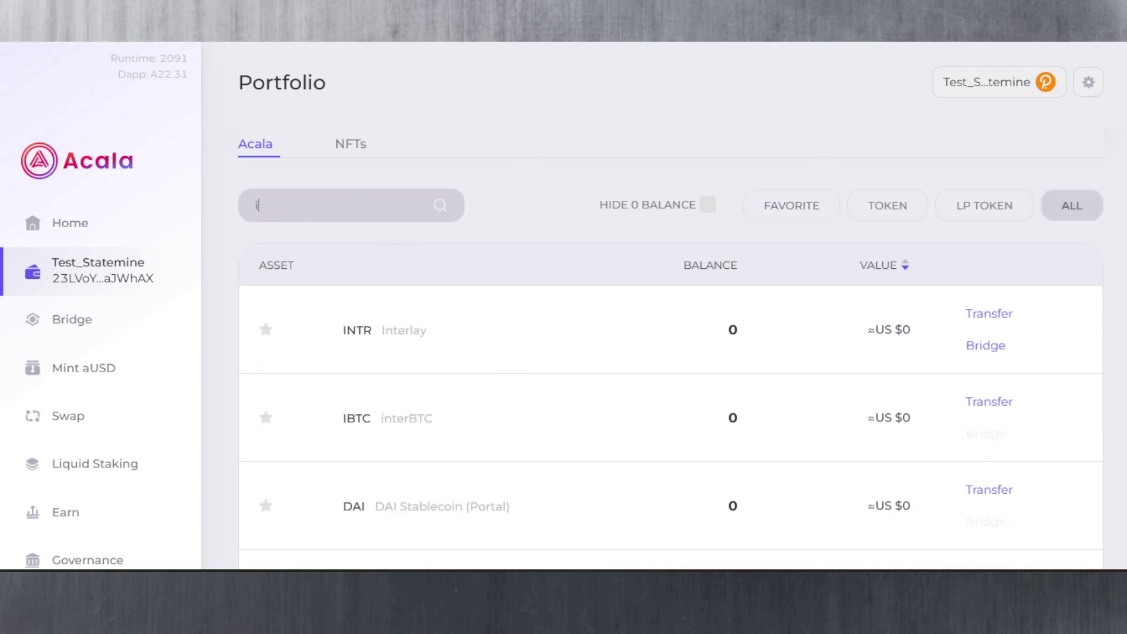
{"action": "type", "text": "n"}
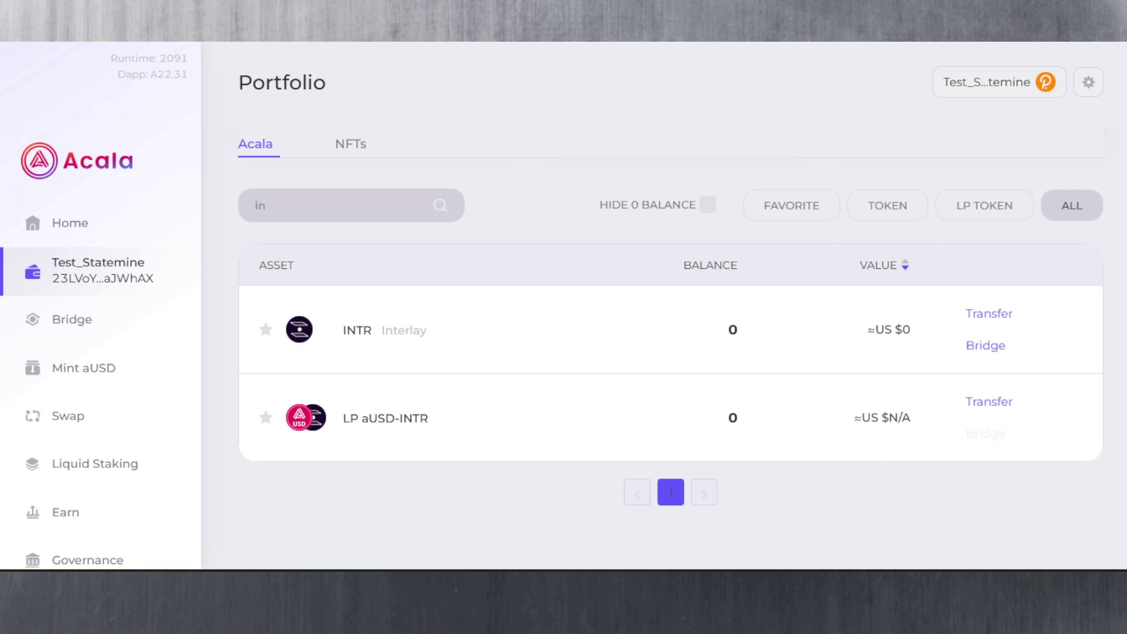
{"action": "type", "text": "tr"}
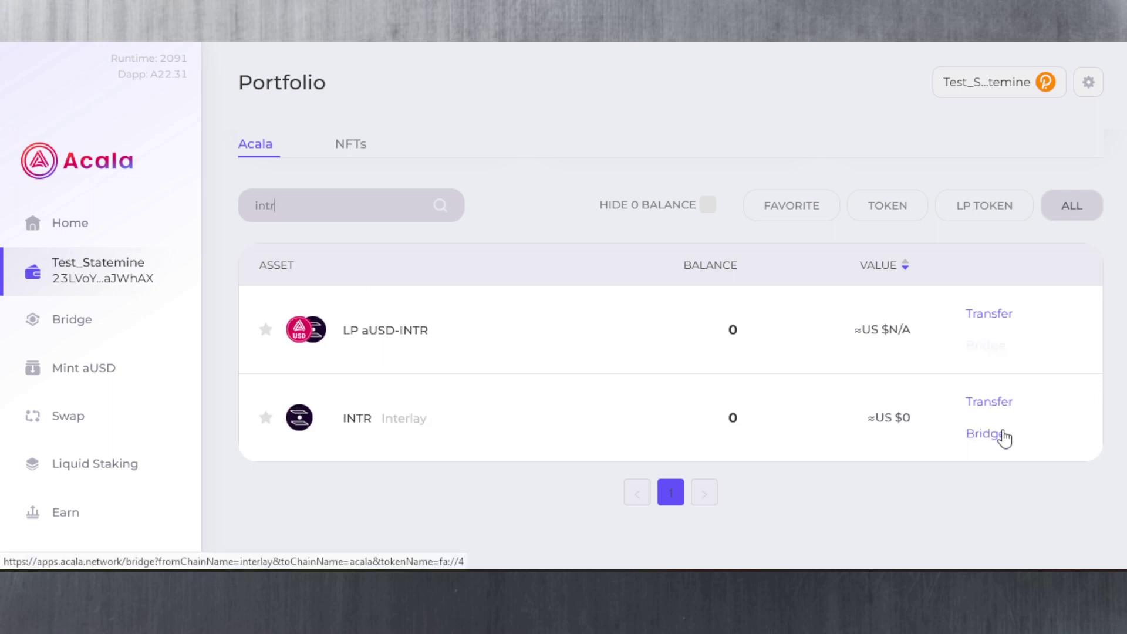
{"action": "left_click", "coordinate": [991, 440]}
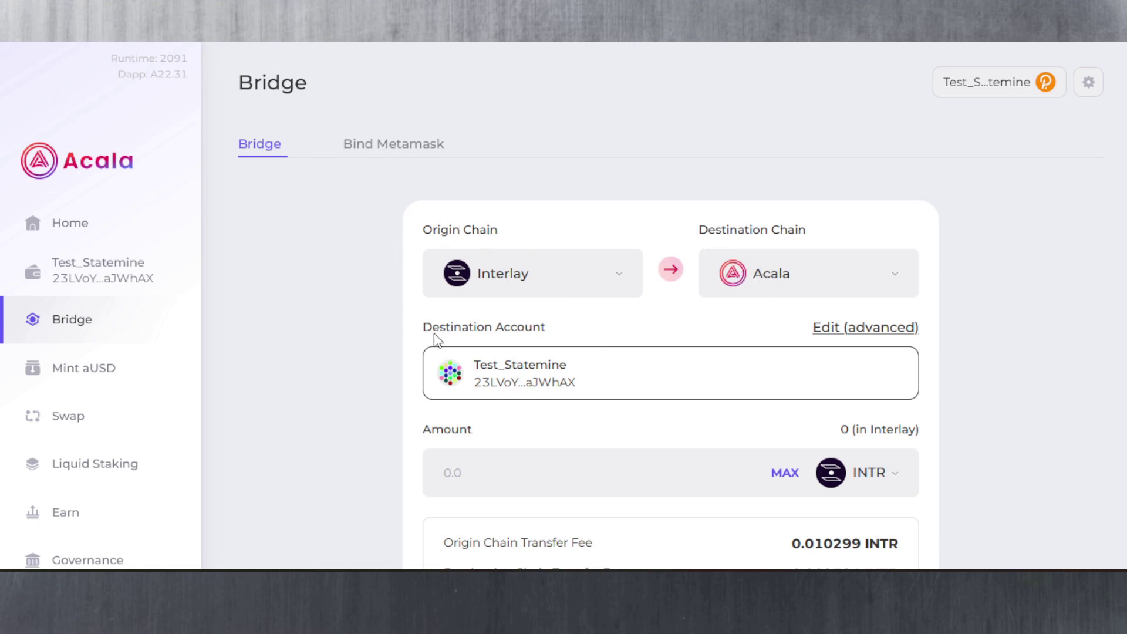
- Review the Interlay-to-Acala bridge form and set the transfer amount to 10 INTR
{"action": "scroll", "coordinate": [410, 341], "scroll_direction": "down", "scroll_amount": 2}
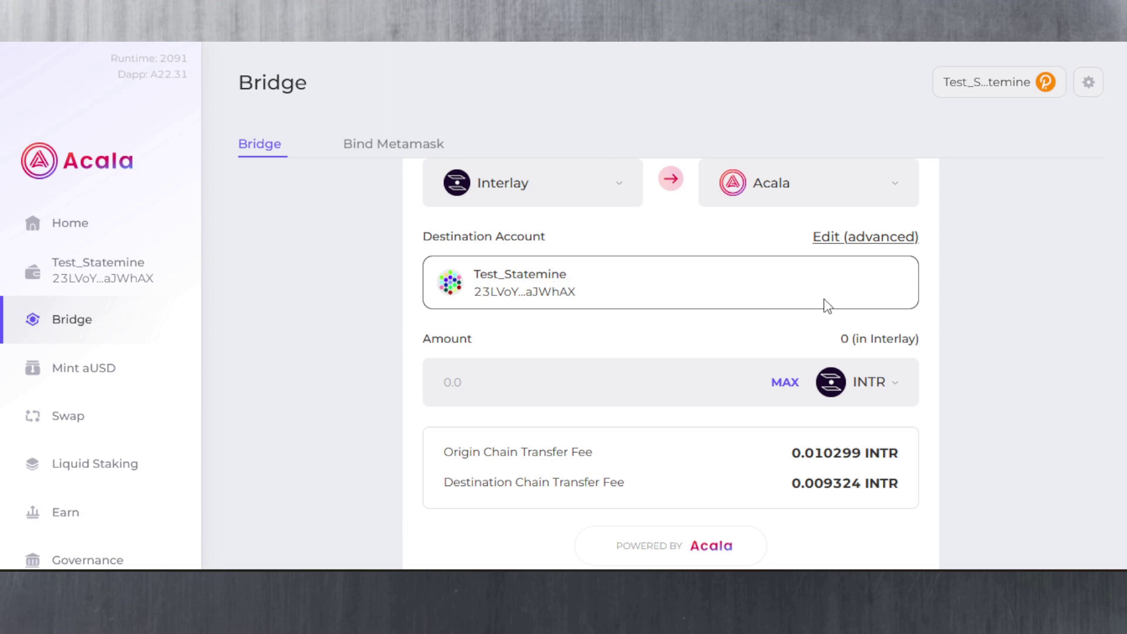
{"action": "scroll", "coordinate": [625, 288], "scroll_direction": "down", "scroll_amount": 2}
{"action": "scroll", "coordinate": [622, 291], "scroll_direction": "up", "scroll_amount": 2}
{"action": "scroll", "coordinate": [997, 352], "scroll_direction": "down", "scroll_amount": 2}
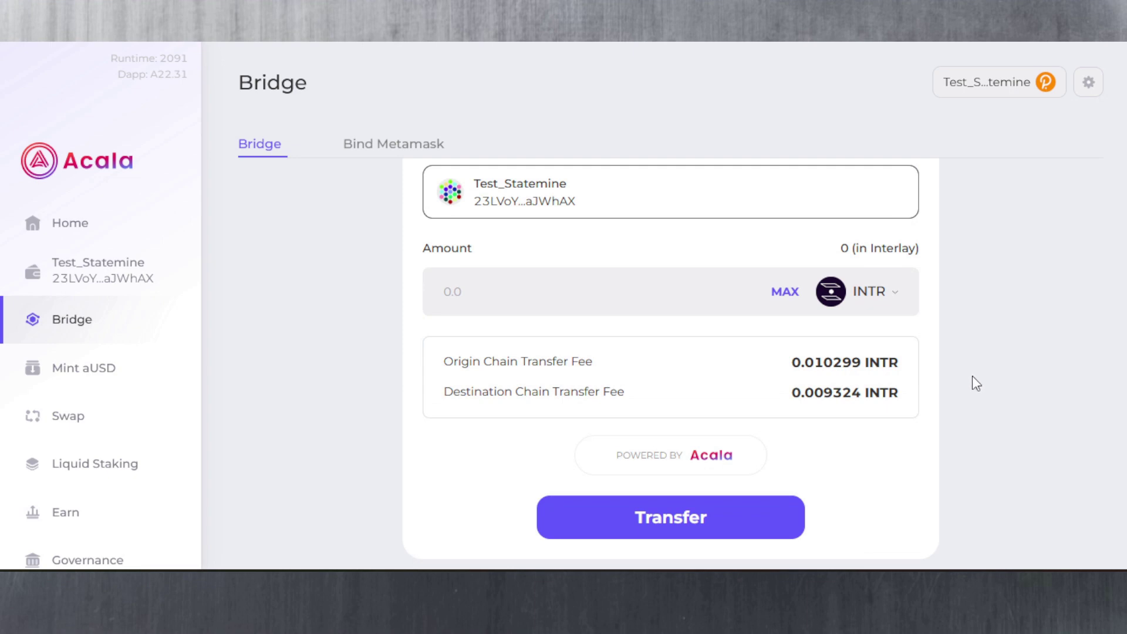
{"action": "left_click", "coordinate": [617, 302]}
{"action": "type", "text": "10"}
{"action": "scroll", "coordinate": [543, 375], "scroll_direction": "down", "scroll_amount": 1}
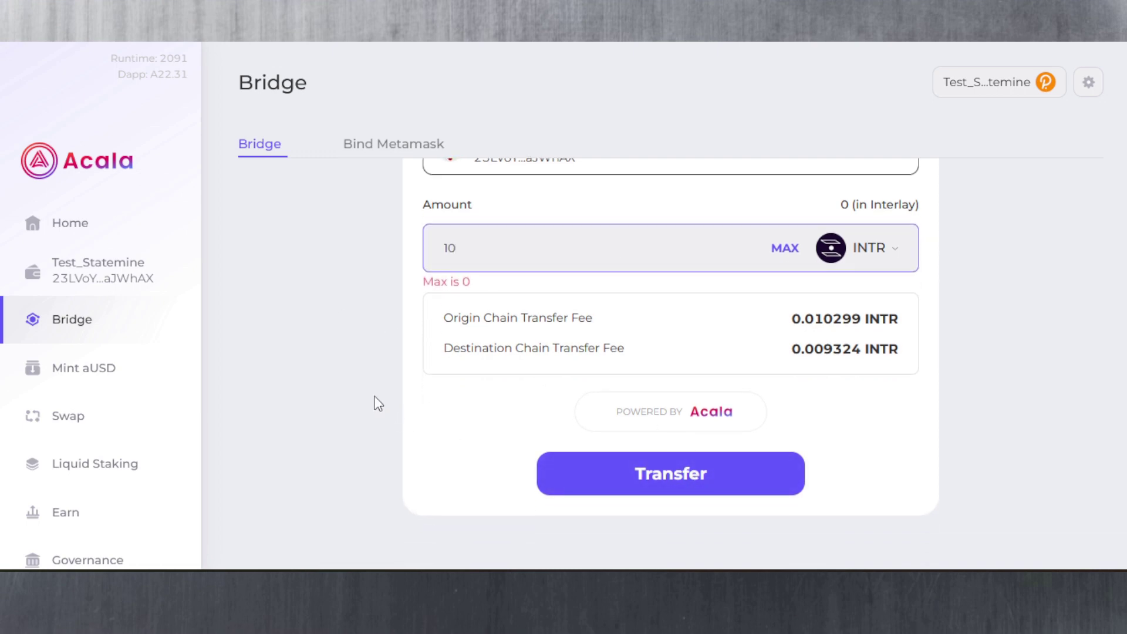
{"action": "scroll", "coordinate": [379, 403], "scroll_direction": "up", "scroll_amount": 2}
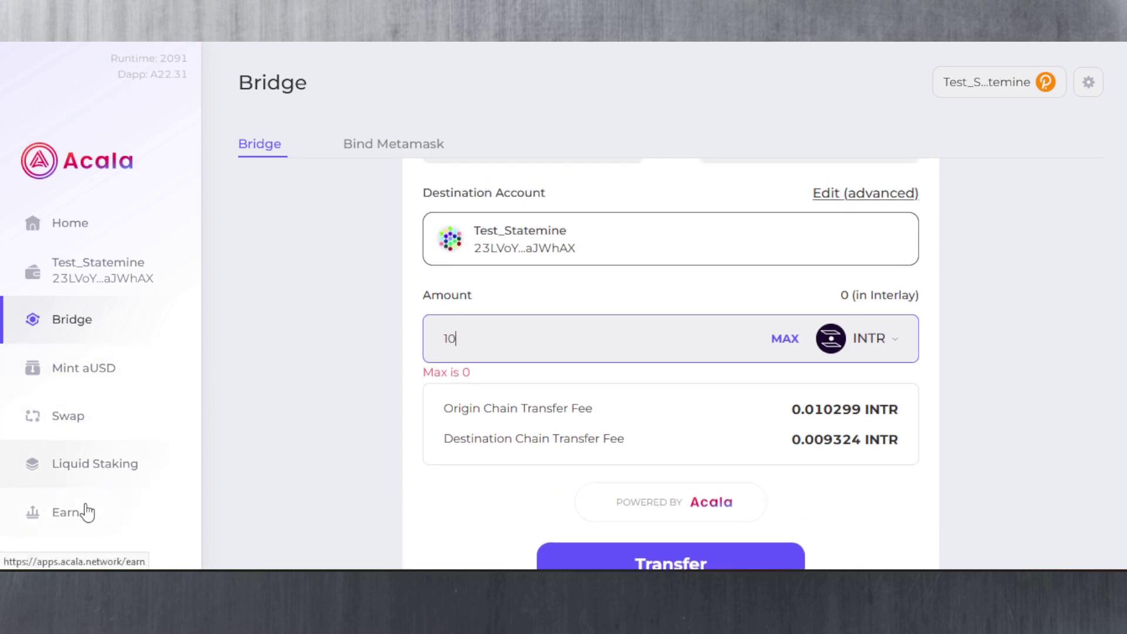
- Find the aUSD-INTR pool among the swap bootstraps and open its liquidity provision page
{"action": "left_click", "coordinate": [71, 420]}
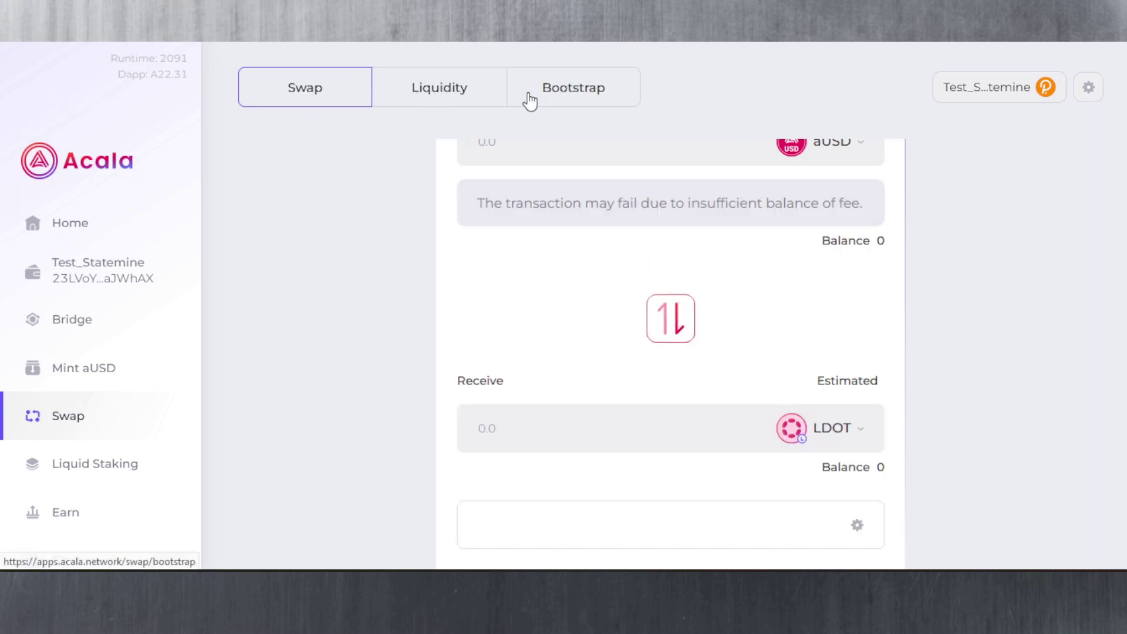
{"action": "left_click", "coordinate": [590, 88]}
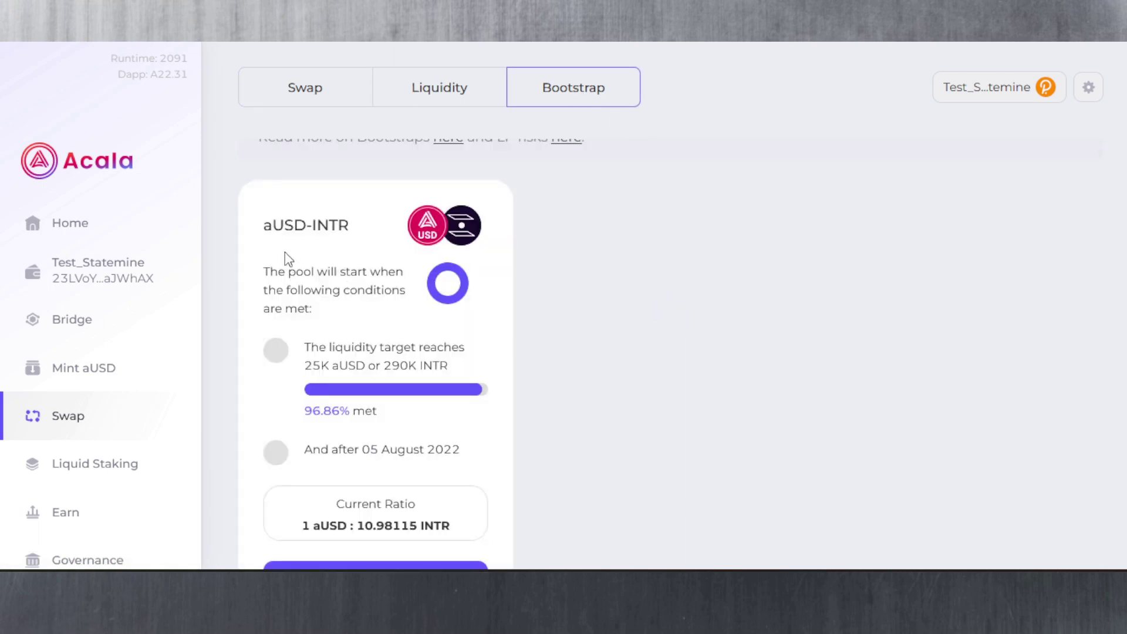
{"action": "scroll", "coordinate": [530, 294], "scroll_direction": "down", "scroll_amount": 2}
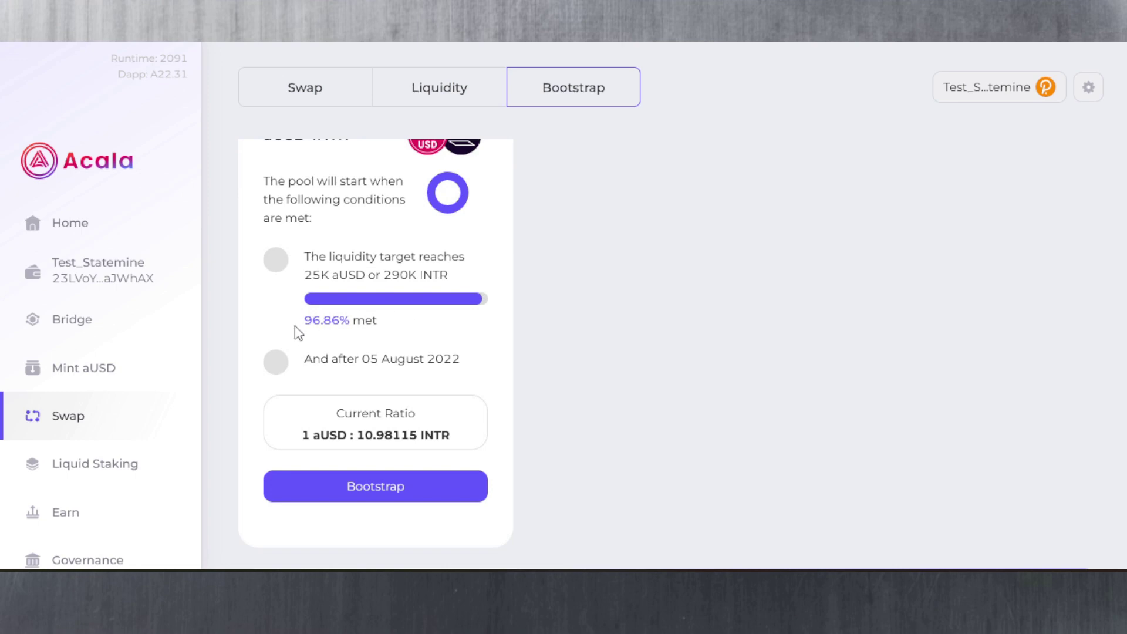
{"action": "left_click_drag", "start_coordinate": [305, 322], "coordinate": [352, 322]}
{"action": "left_click", "coordinate": [354, 326]}
{"action": "left_click", "coordinate": [432, 334]}
{"action": "left_click", "coordinate": [387, 496]}
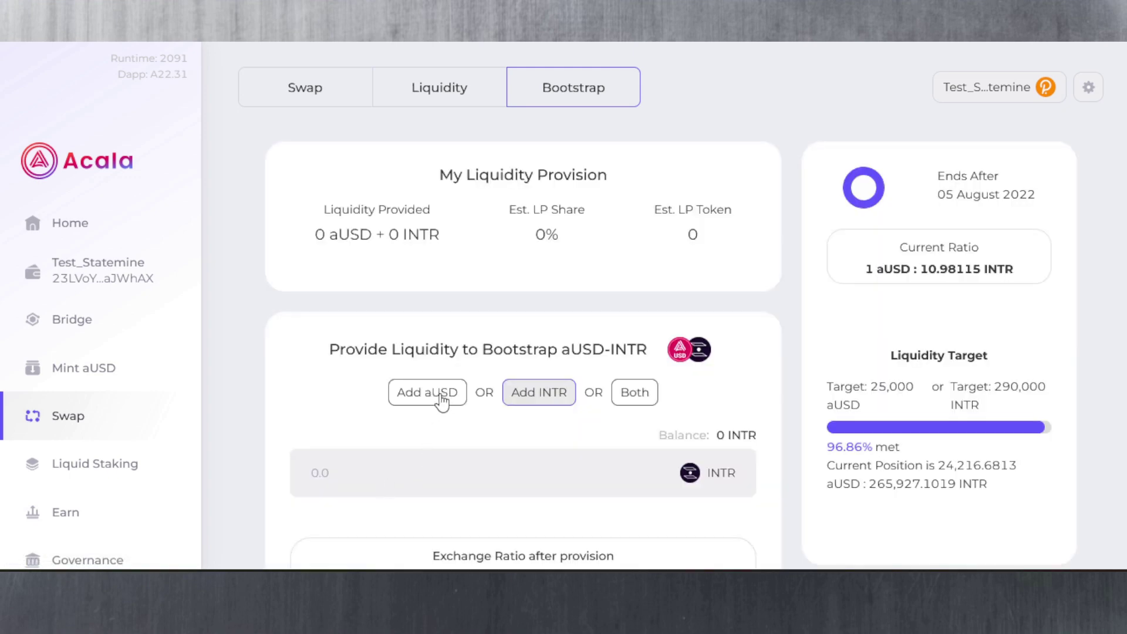
- Examine the aUSD-INTR liquidity provision form, including the INTR amount field, exchange ratio and LP share details
{"action": "scroll", "coordinate": [394, 360], "scroll_direction": "down", "scroll_amount": 2}
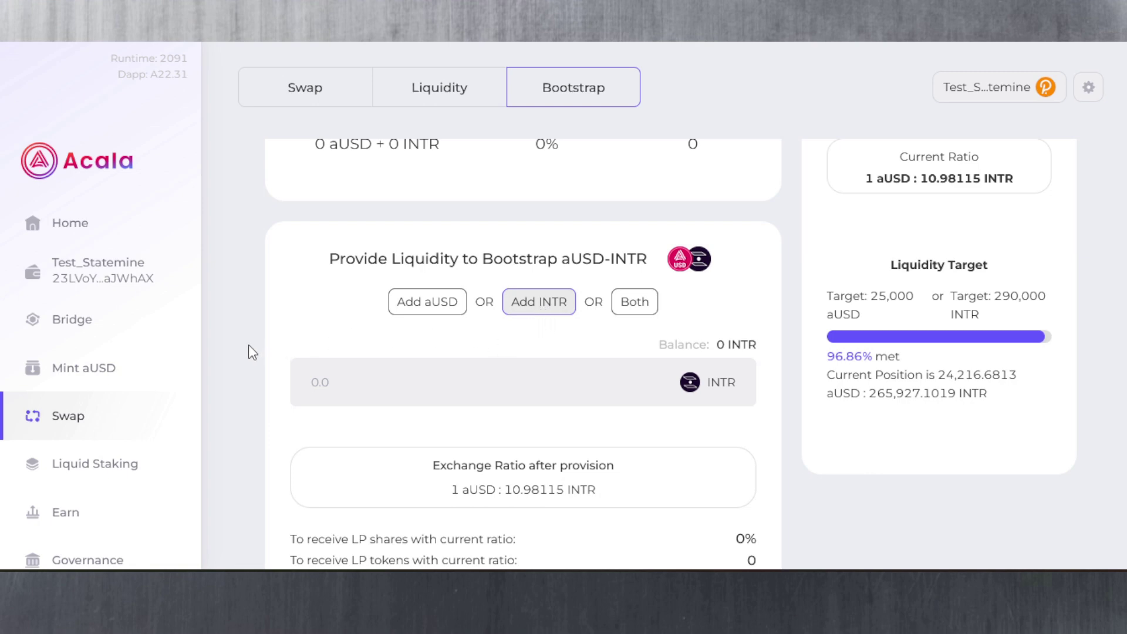
{"action": "scroll", "coordinate": [249, 344], "scroll_direction": "down", "scroll_amount": 2}
{"action": "left_click", "coordinate": [385, 289]}
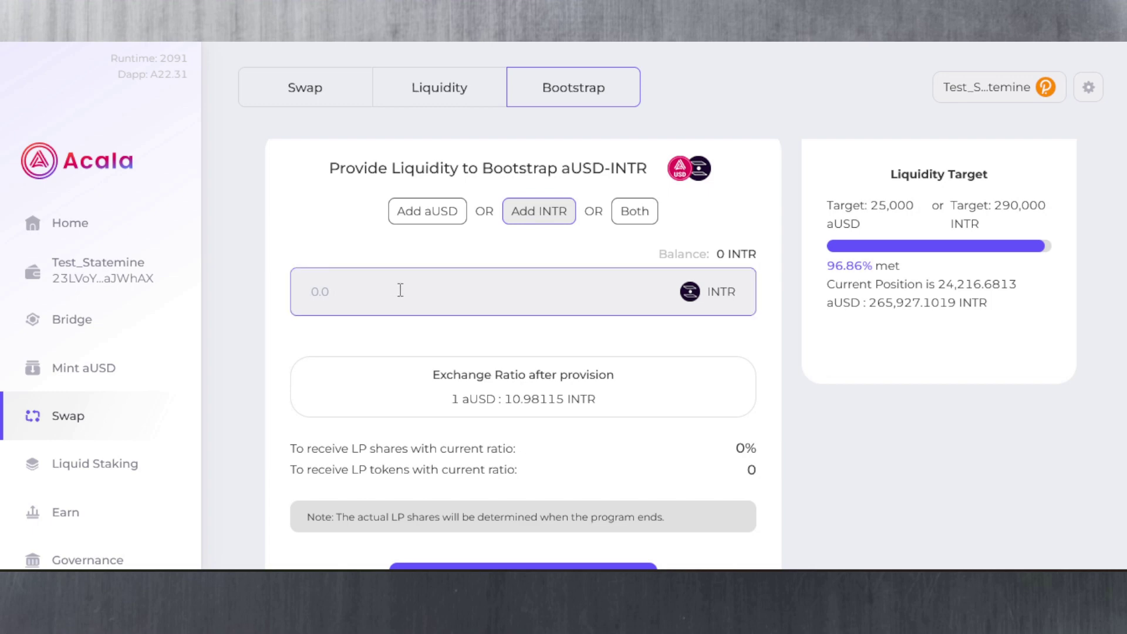
{"action": "scroll", "coordinate": [317, 305], "scroll_direction": "down", "scroll_amount": 2}
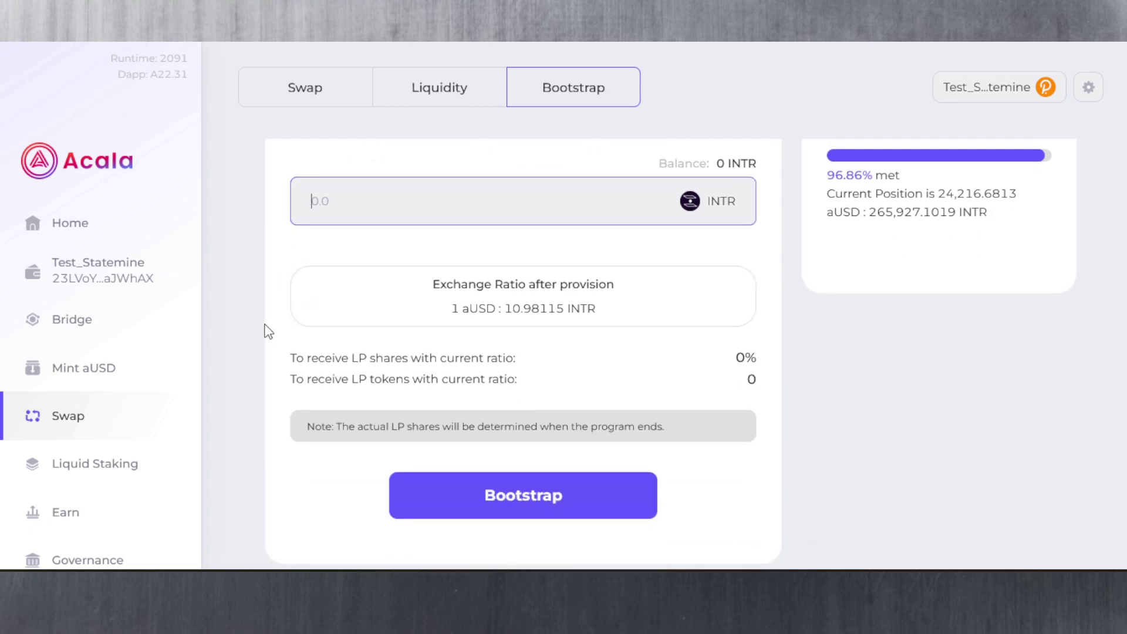
{"action": "scroll", "coordinate": [271, 307], "scroll_direction": "up", "scroll_amount": 2}
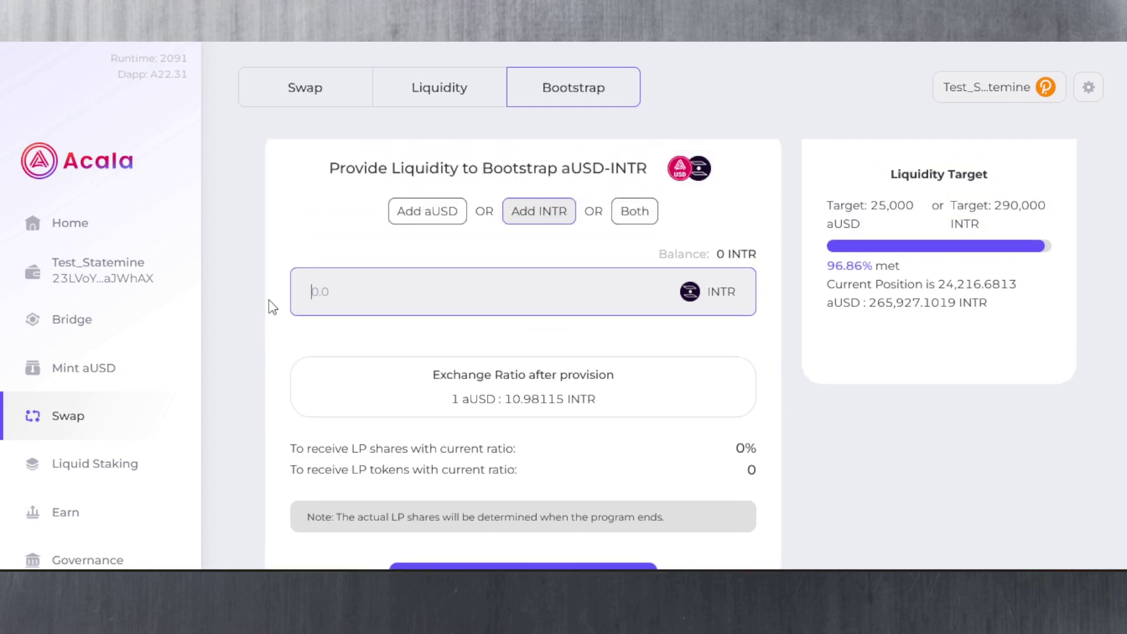
{"action": "left_click_drag", "start_coordinate": [563, 165], "coordinate": [653, 170]}
{"action": "left_click", "coordinate": [643, 169]}
{"action": "mouse_move", "coordinate": [563, 168]}
{"action": "left_mouse_down"}
{"action": "mouse_move", "coordinate": [646, 168]}
{"action": "mouse_move", "coordinate": [564, 169]}
{"action": "left_mouse_up"}
{"action": "left_click", "coordinate": [646, 170]}
{"action": "double_click", "coordinate": [566, 169]}
{"action": "left_click", "coordinate": [598, 169]}
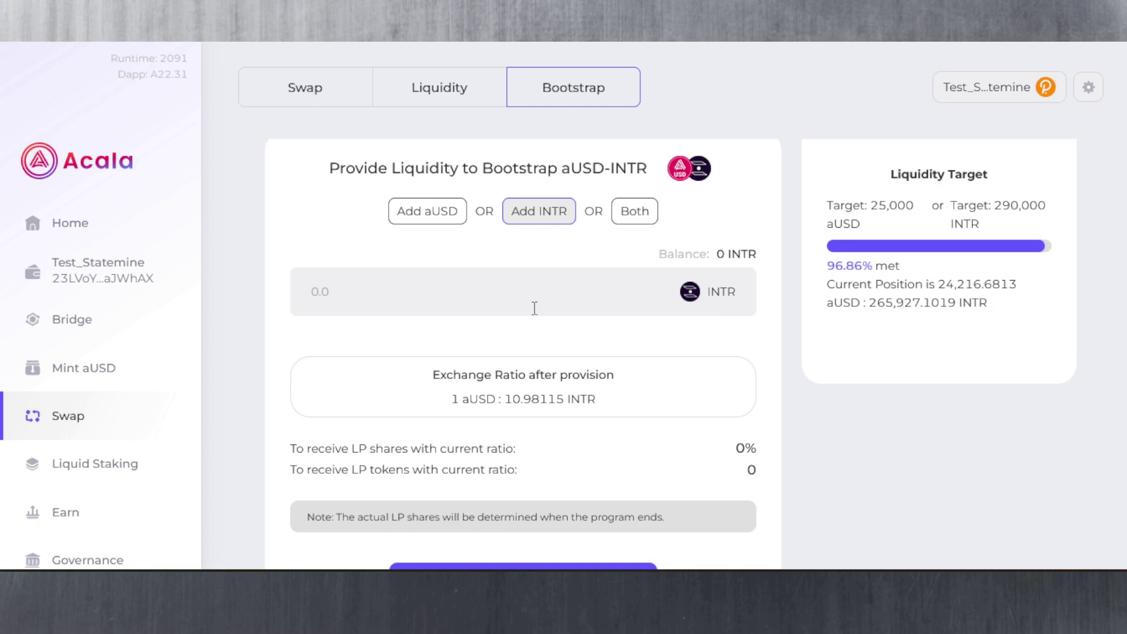
- Leave the bootstrap pool for the Earn page and review the APR and liquidity of the LP Staking pools
{"action": "scroll", "coordinate": [370, 332], "scroll_direction": "down", "scroll_amount": 3}
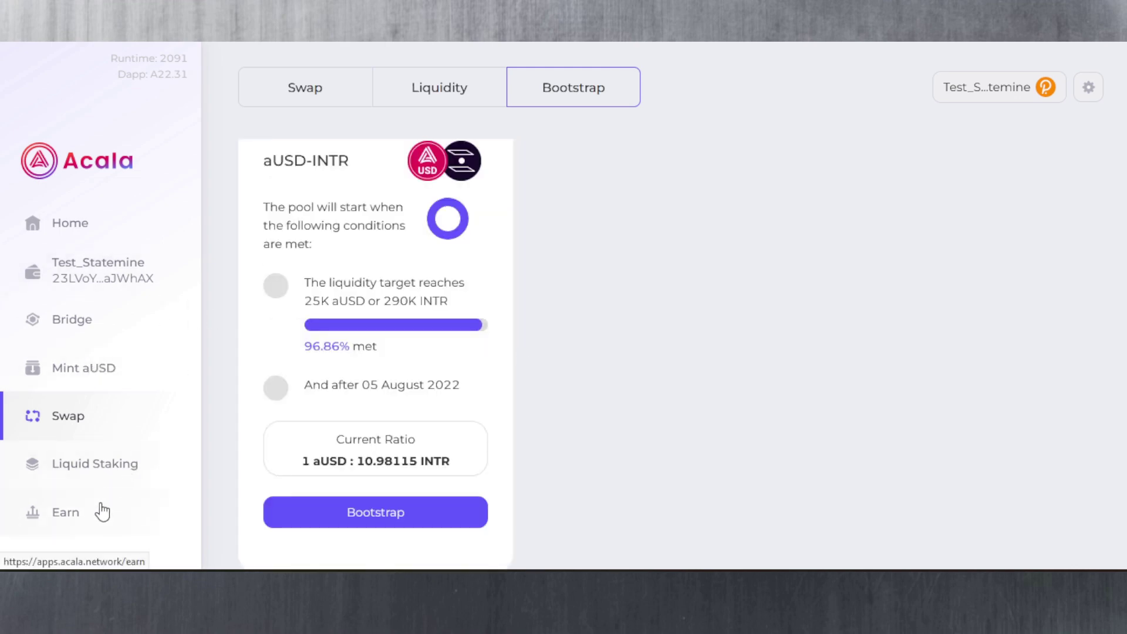
{"action": "left_click", "coordinate": [95, 520]}
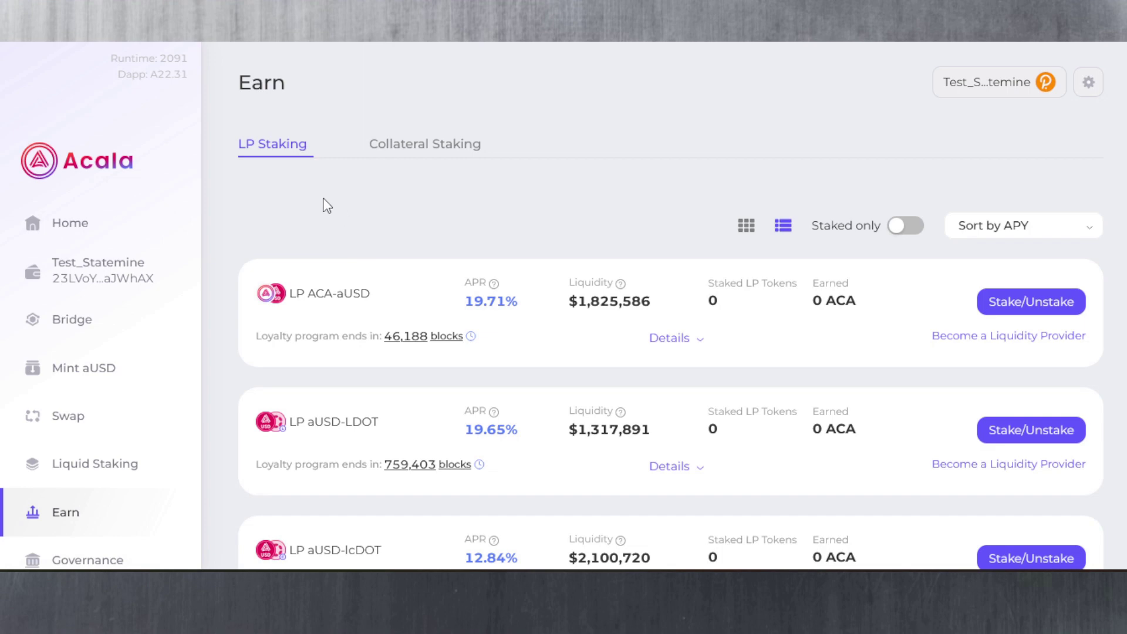
{"action": "scroll", "coordinate": [401, 218], "scroll_direction": "down", "scroll_amount": 2}
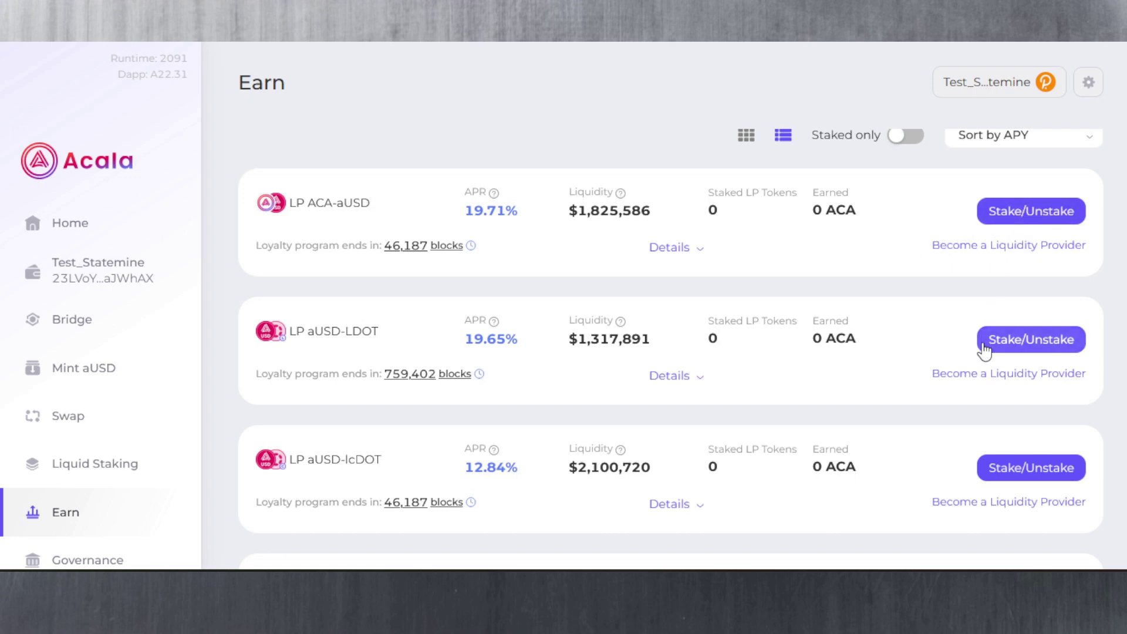
{"action": "scroll", "coordinate": [212, 337], "scroll_direction": "down", "scroll_amount": 3}
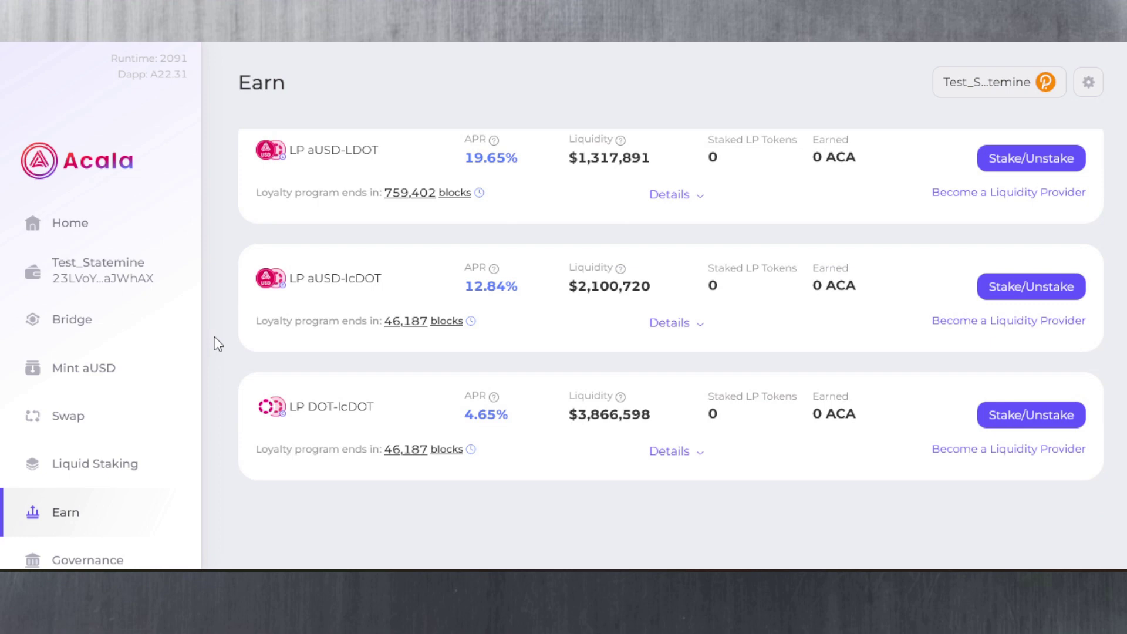
{"action": "scroll", "coordinate": [214, 336], "scroll_direction": "up", "scroll_amount": 5}
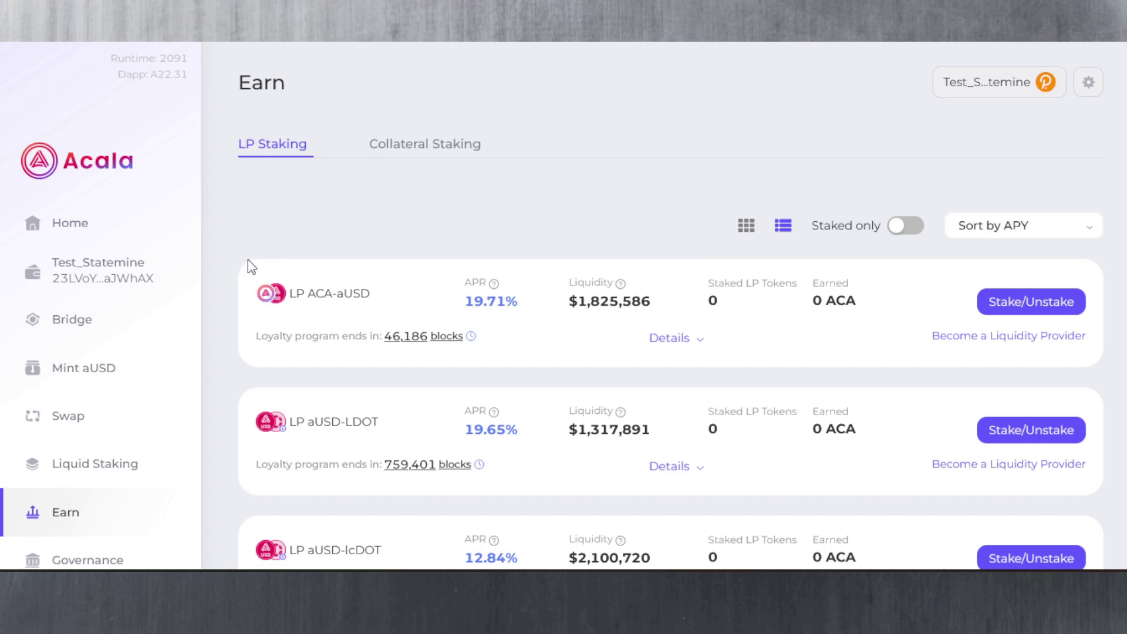
{"action": "scroll", "coordinate": [237, 235], "scroll_direction": "down", "scroll_amount": 2}
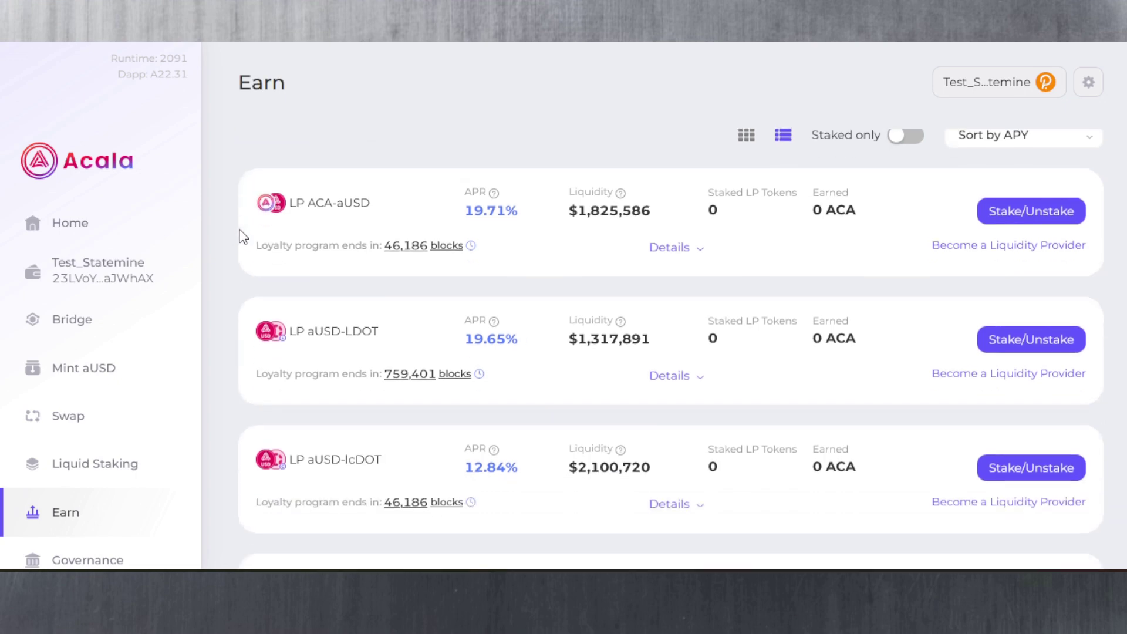
{"action": "scroll", "coordinate": [297, 333], "scroll_direction": "down", "scroll_amount": 2}
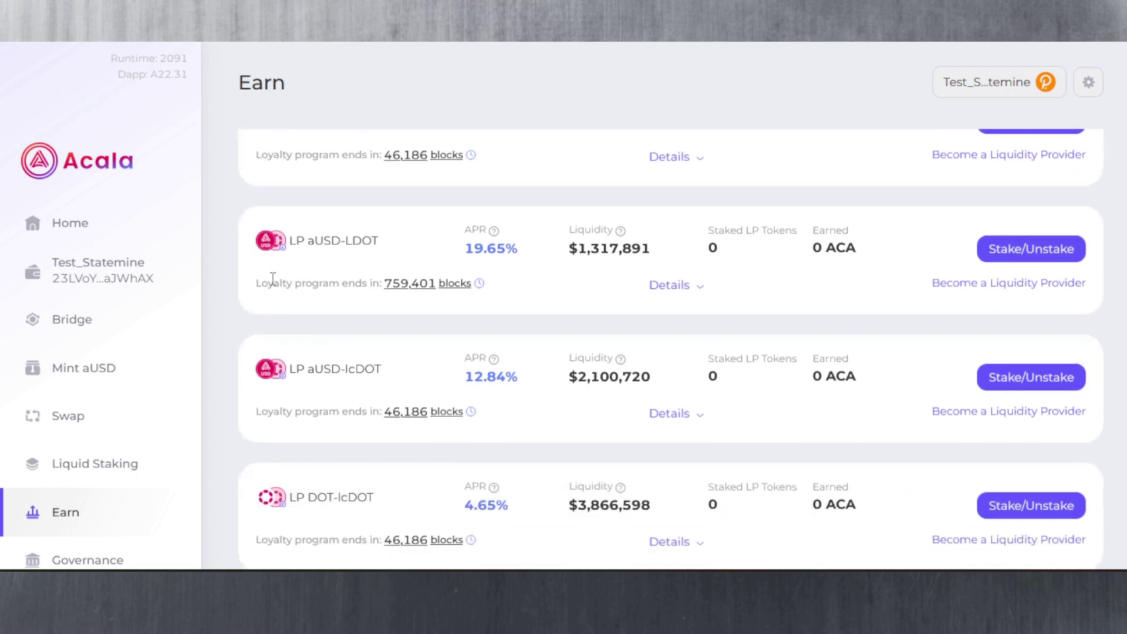
{"action": "scroll", "coordinate": [293, 332], "scroll_direction": "down", "scroll_amount": 2}
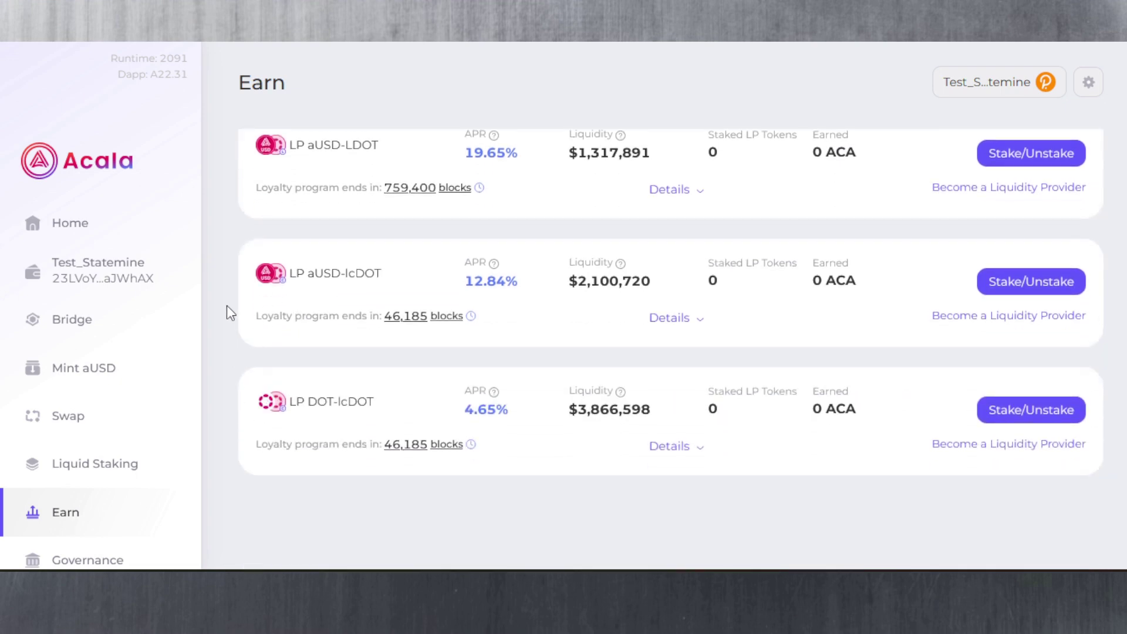